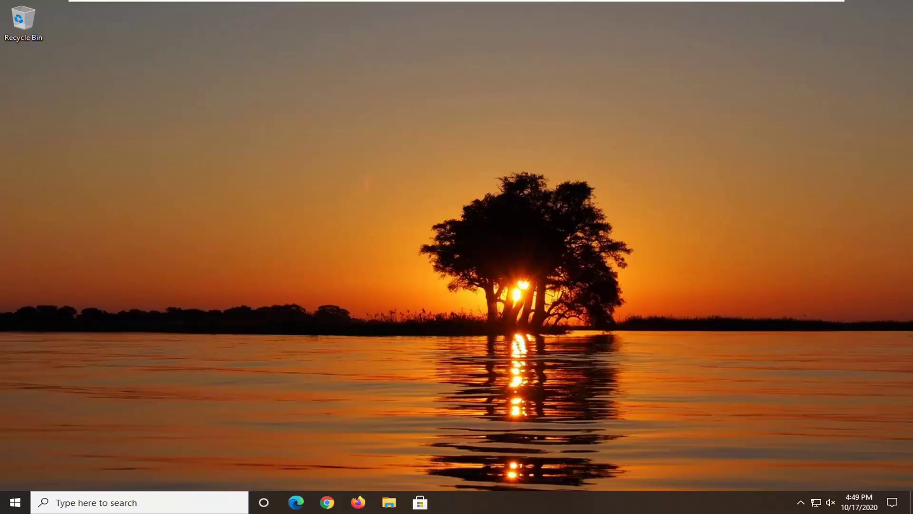
# Step: Search Start for 'regedit' and run Registry Editor as administrator, approving the UAC prompt
pyautogui.click(13, 505)
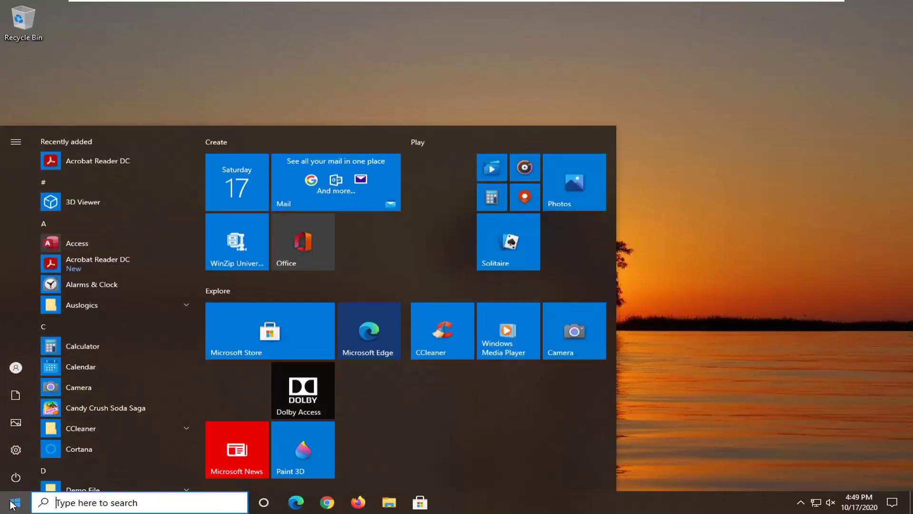
pyautogui.write('regedit')
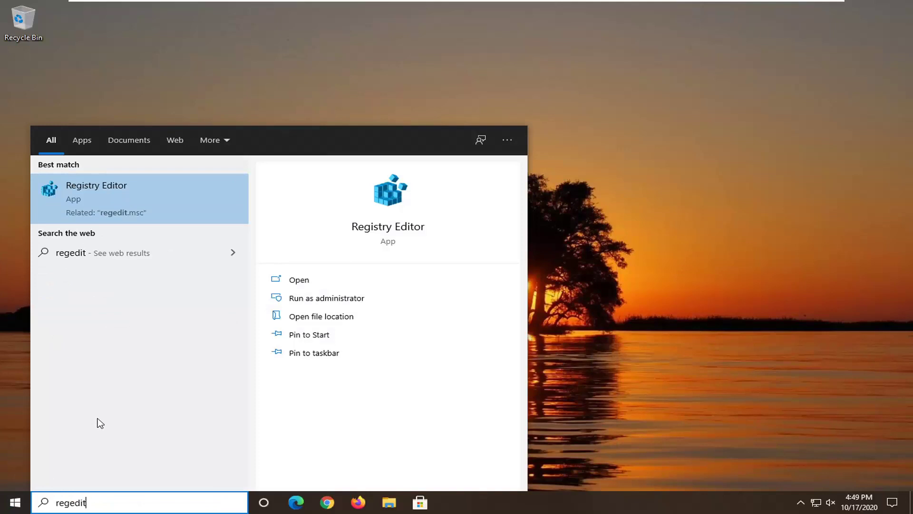
pyautogui.rightClick(81, 190)
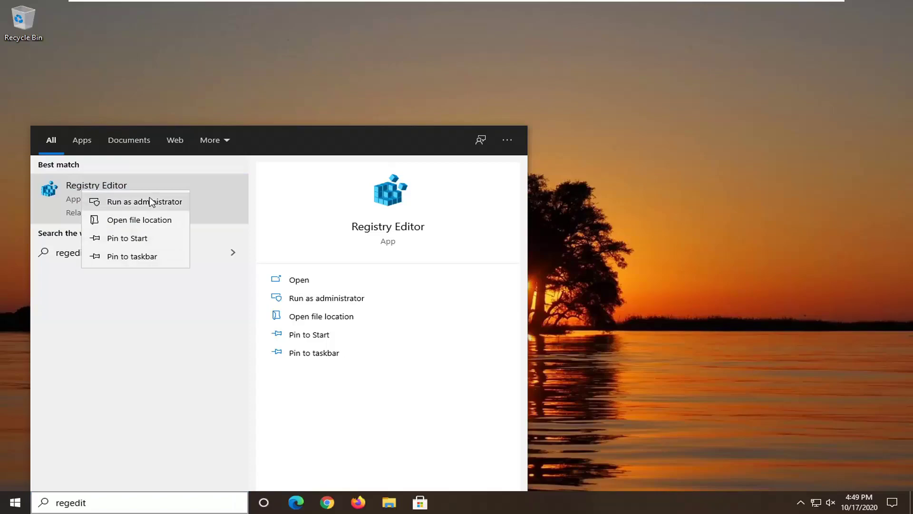
pyautogui.click(151, 202)
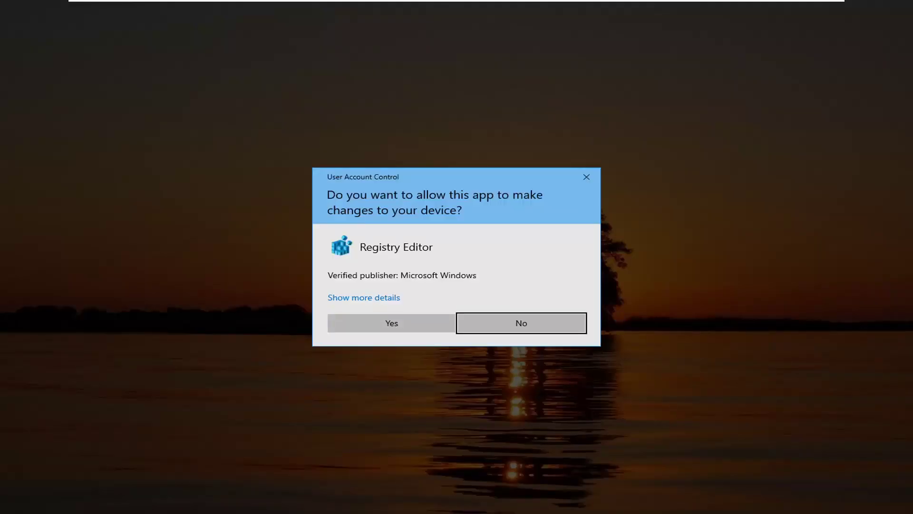
pyautogui.click(390, 327)
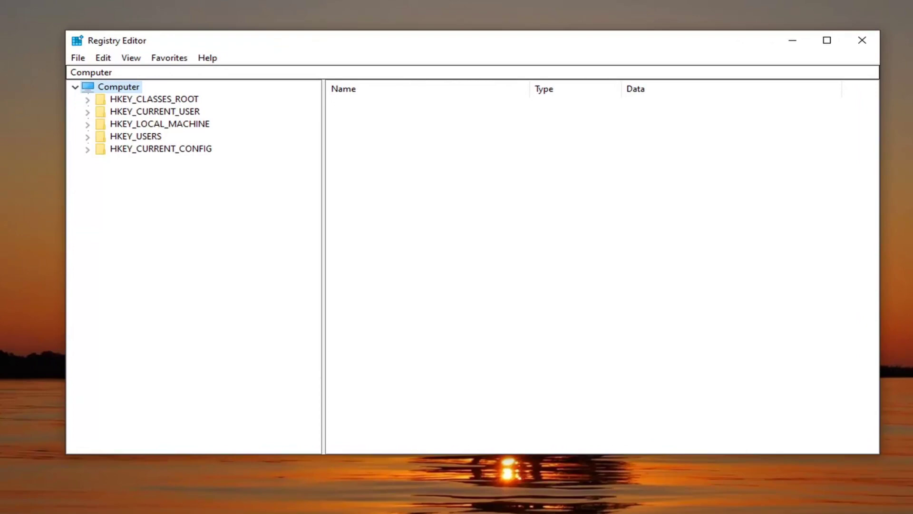
# Step: Go to HKEY_LOCAL_MACHINE\SOFTWARE\Policies\Microsoft\Windows Defender by pasting the path into the address bar
pyautogui.click(90, 72)
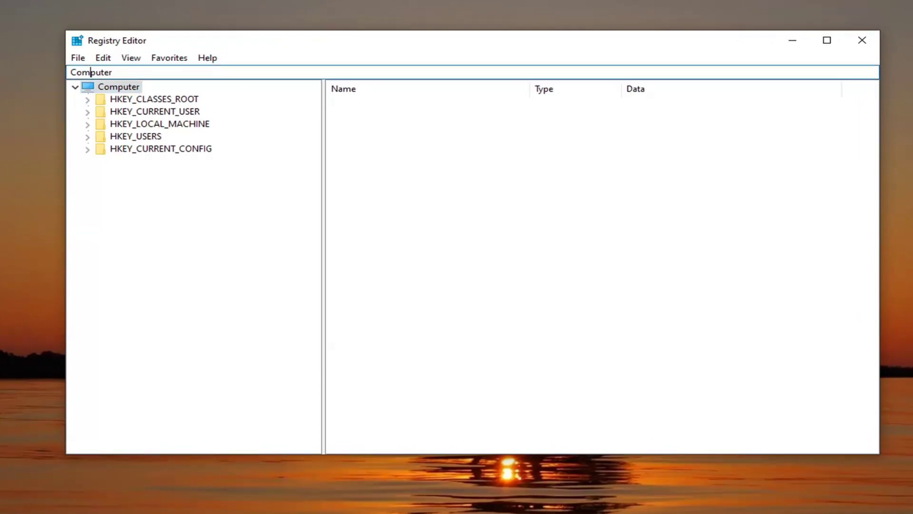
pyautogui.doubleClick(91, 72)
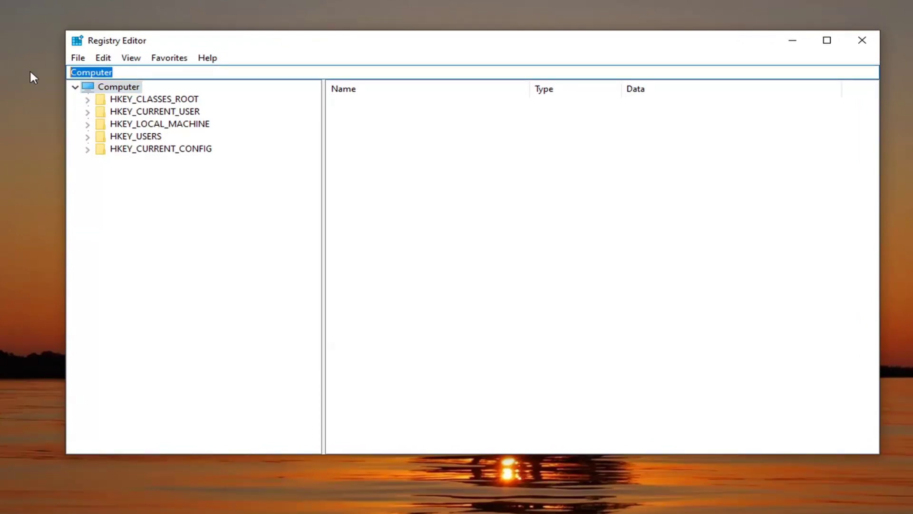
pyautogui.press('BackSpace')
pyautogui.rightClick(98, 74)
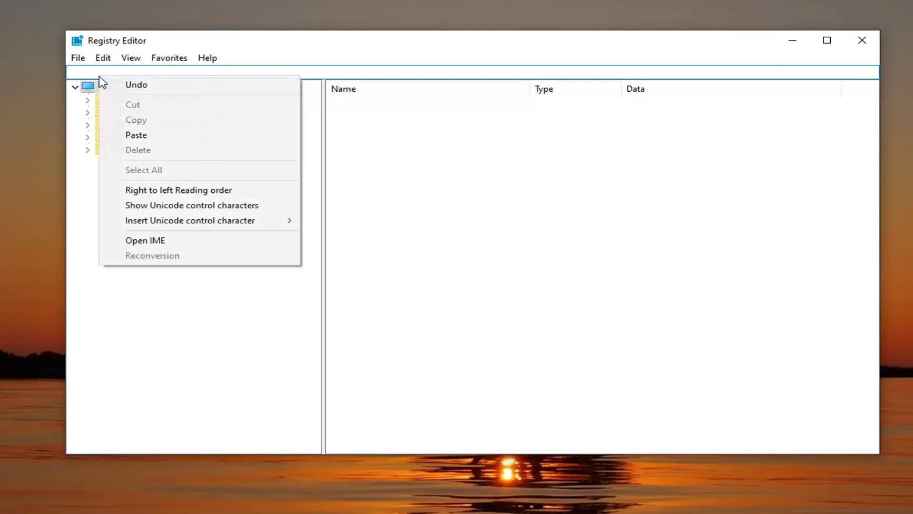
pyautogui.click(133, 136)
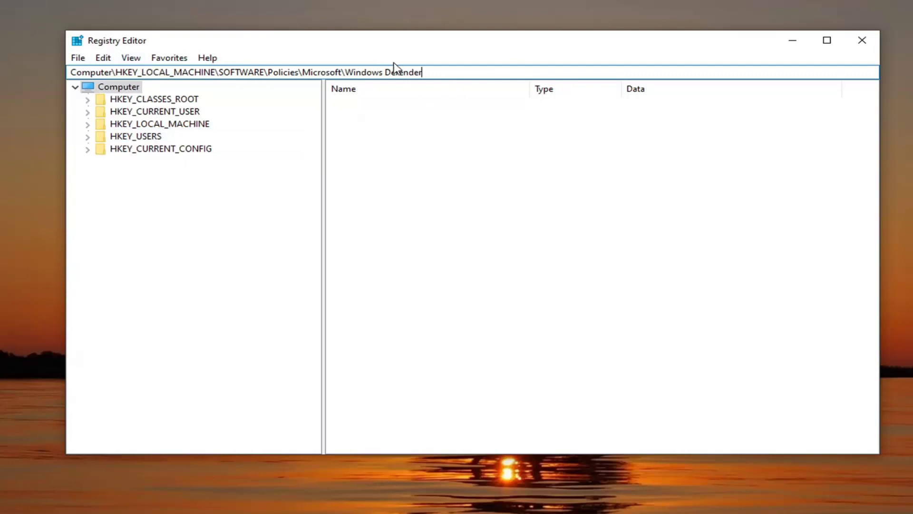
pyautogui.press('Return')
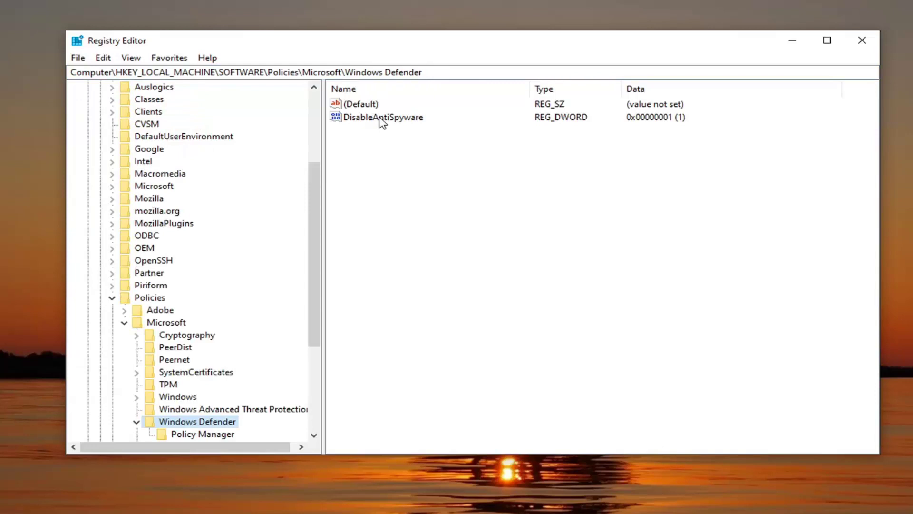
# Step: Delete the DisableAntiSpyware value and confirm the deletion
pyautogui.click(379, 122)
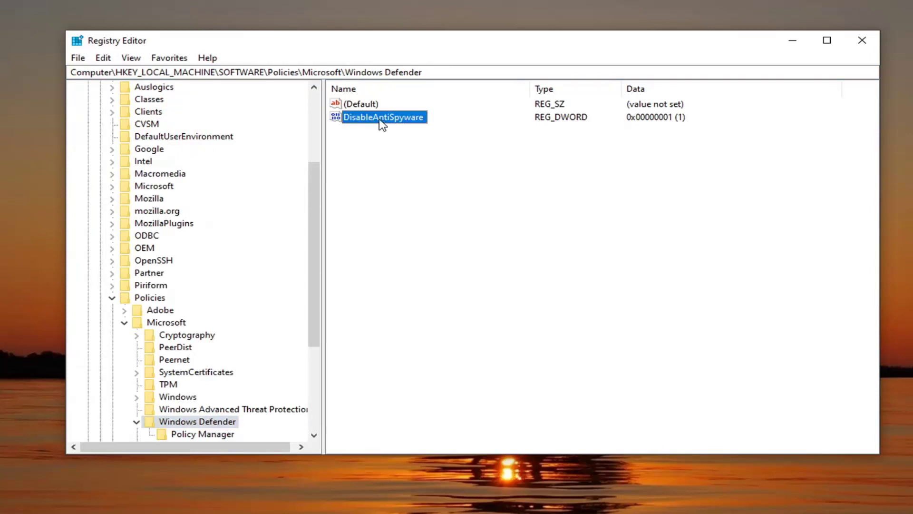
pyautogui.rightClick(380, 123)
pyautogui.click(402, 161)
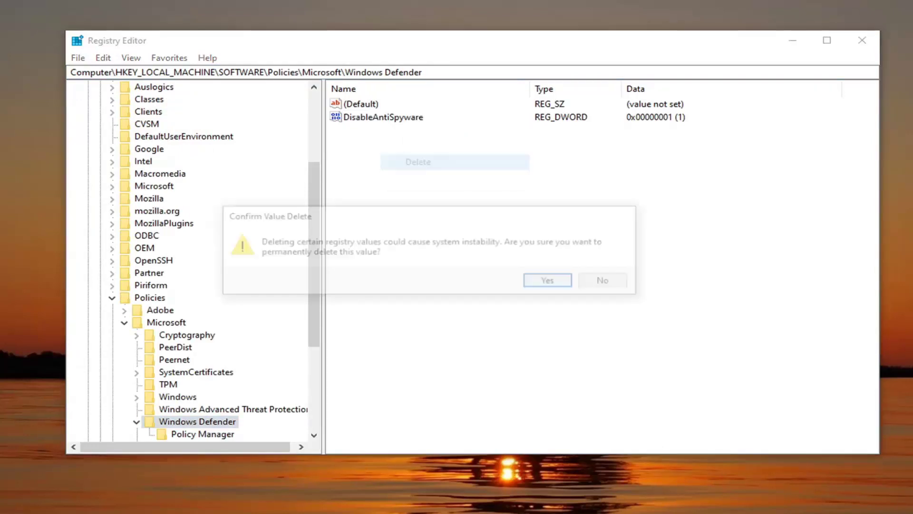
pyautogui.click(553, 282)
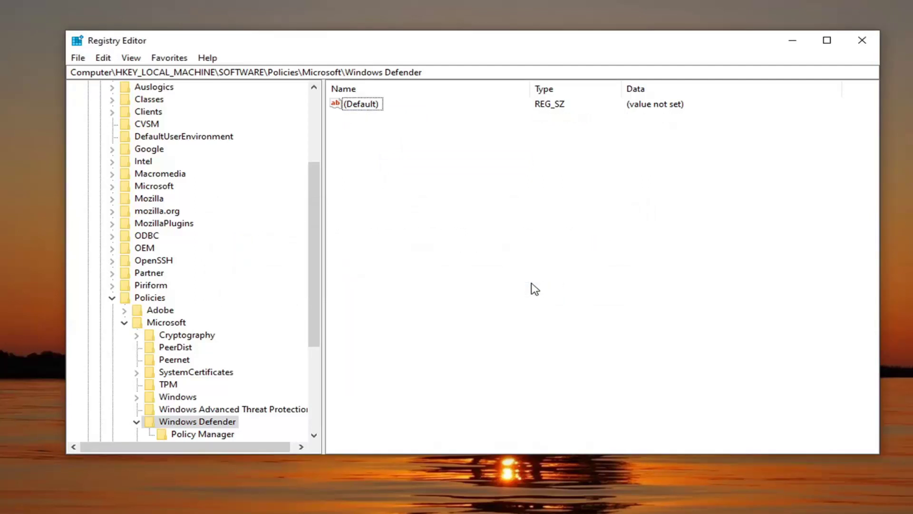
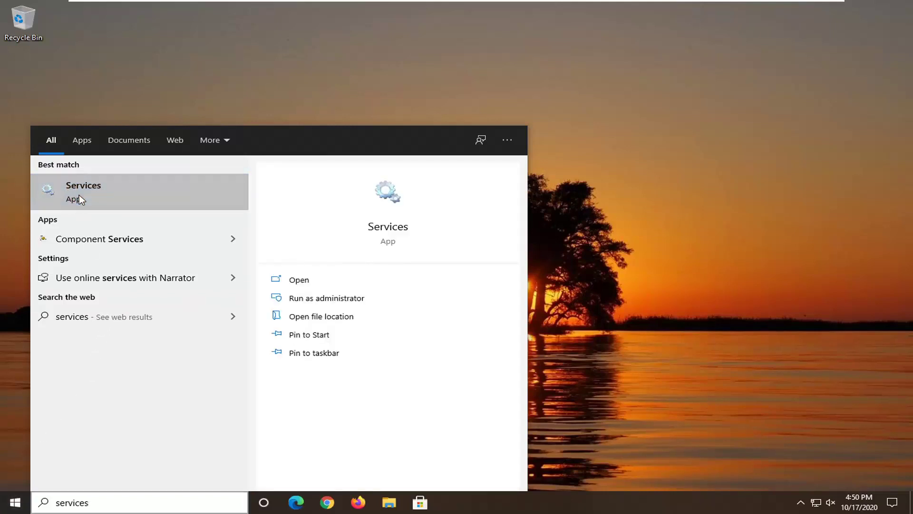
# Step: Open the Services console from the 'services' Start search results
pyautogui.click(79, 195)
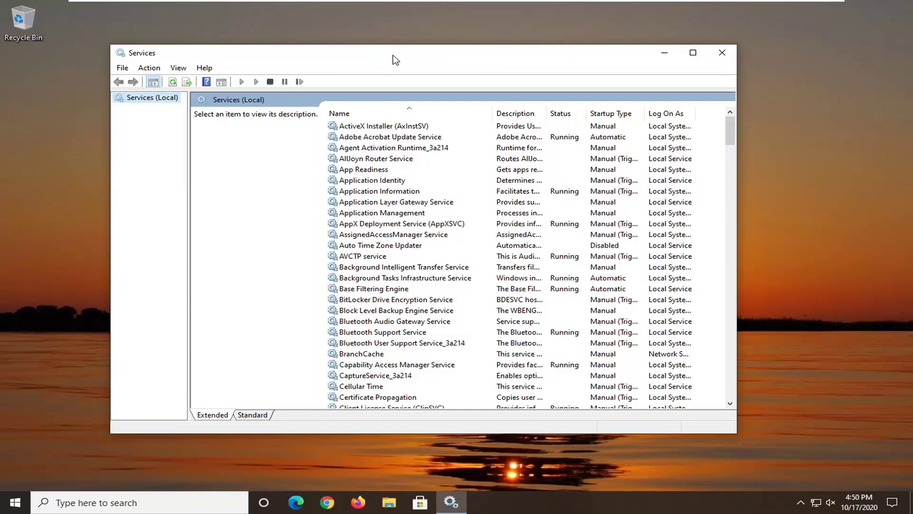
pyautogui.moveTo(393, 56); pyautogui.dragTo(447, 59)
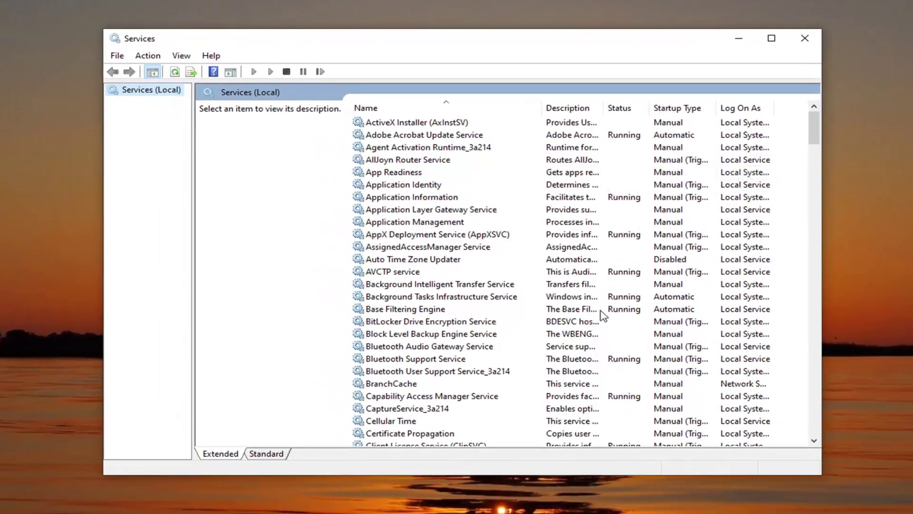
pyautogui.scroll(-5, 436, 359)
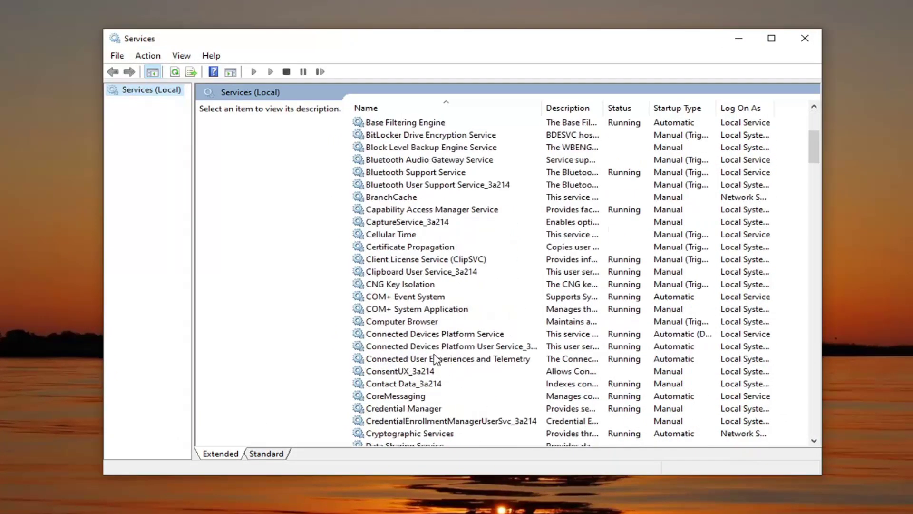
pyautogui.scroll(-20, 435, 359)
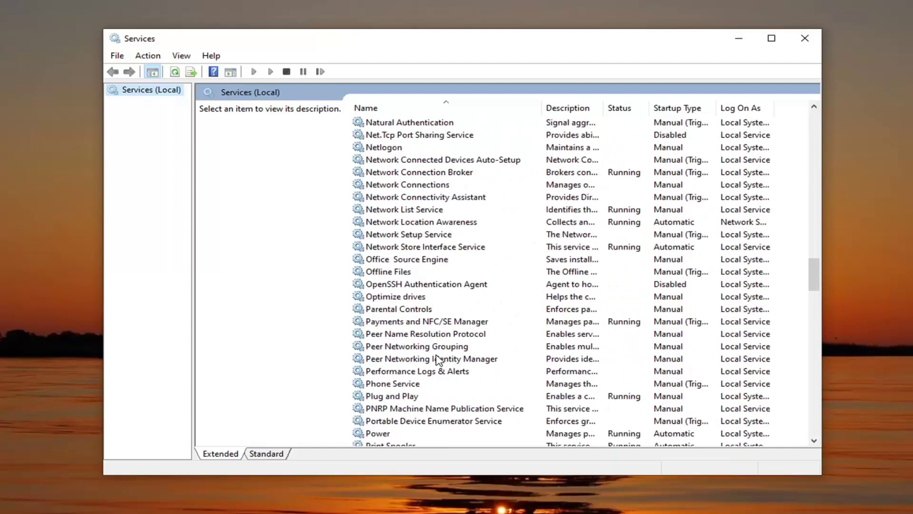
pyautogui.scroll(-12, 435, 359)
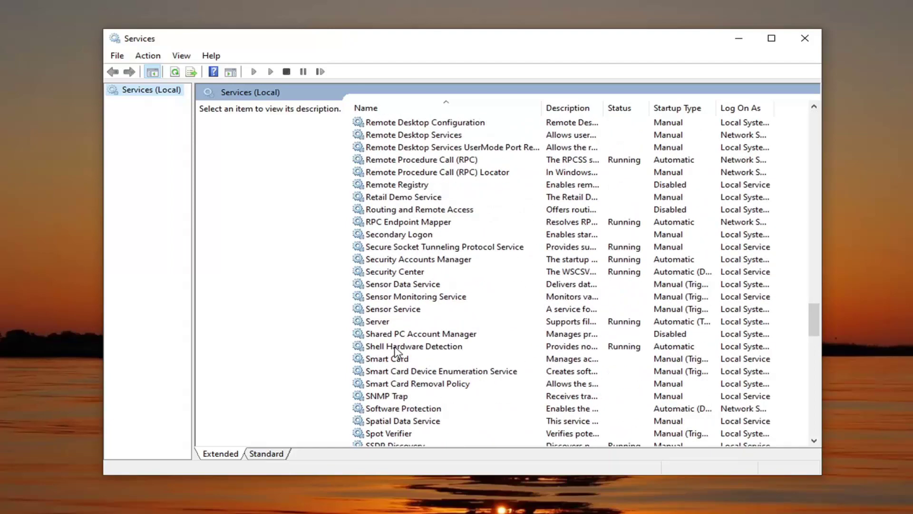
pyautogui.click(400, 271)
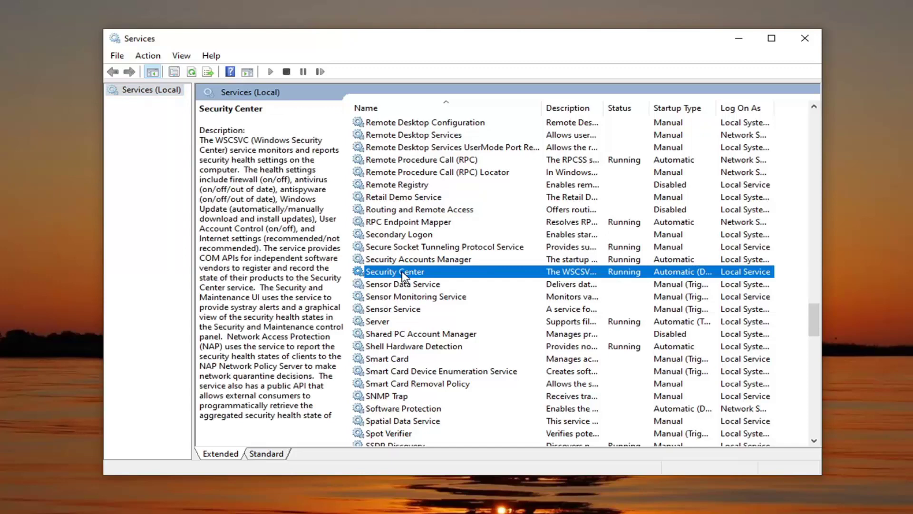
pyautogui.doubleClick(407, 275)
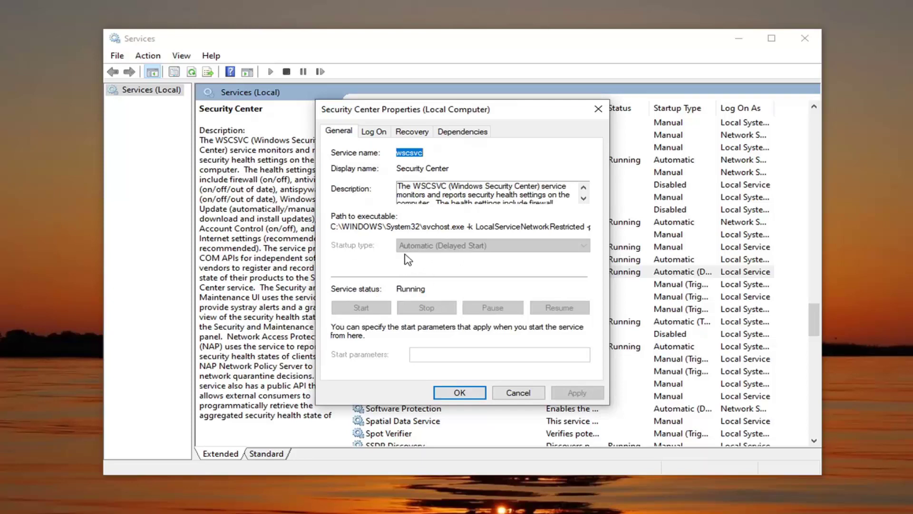
pyautogui.click(476, 394)
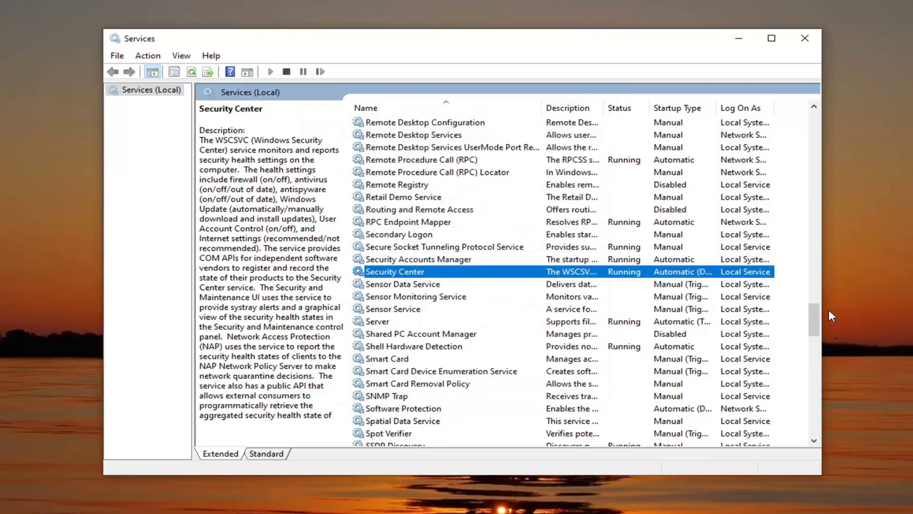
# Step: Select Windows Defender Advanced Threat Protection Service and widen the Name column to show its full name
pyautogui.moveTo(812, 308); pyautogui.dragTo(812, 349)
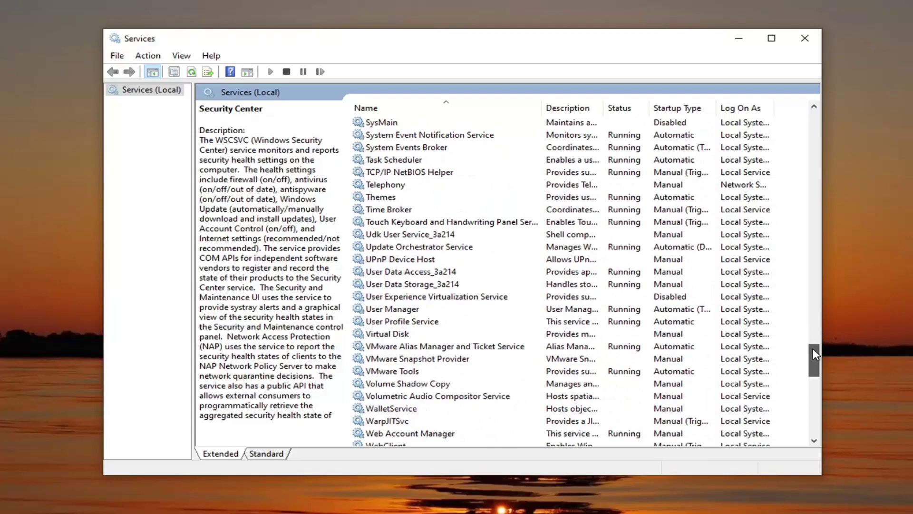
pyautogui.moveTo(813, 348); pyautogui.dragTo(812, 362)
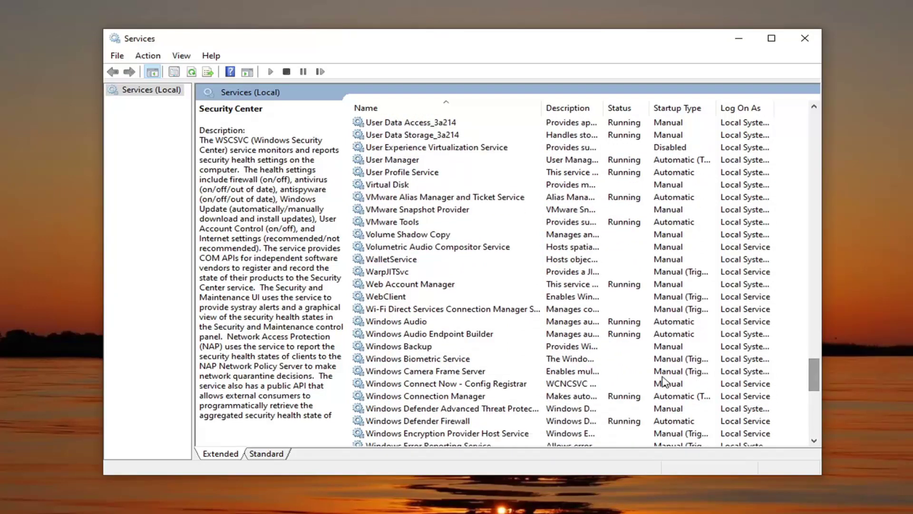
pyautogui.scroll(-3, 590, 324)
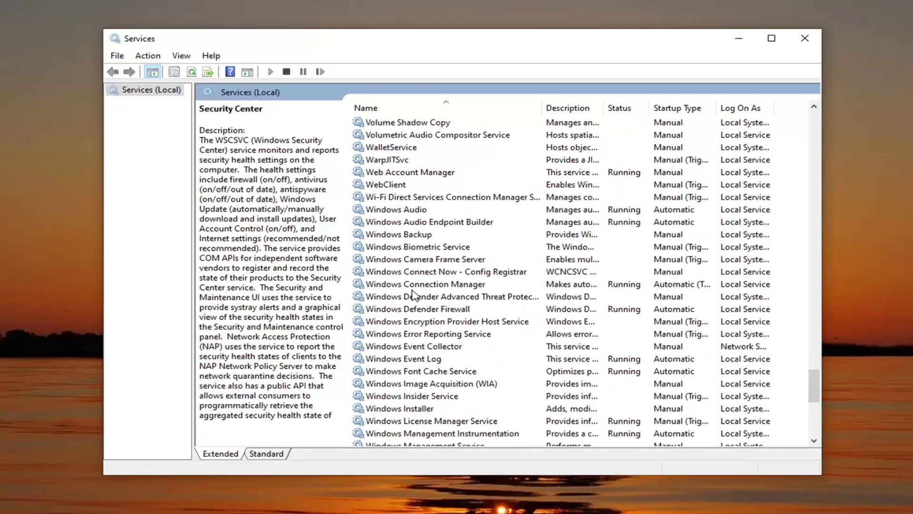
pyautogui.click(420, 298)
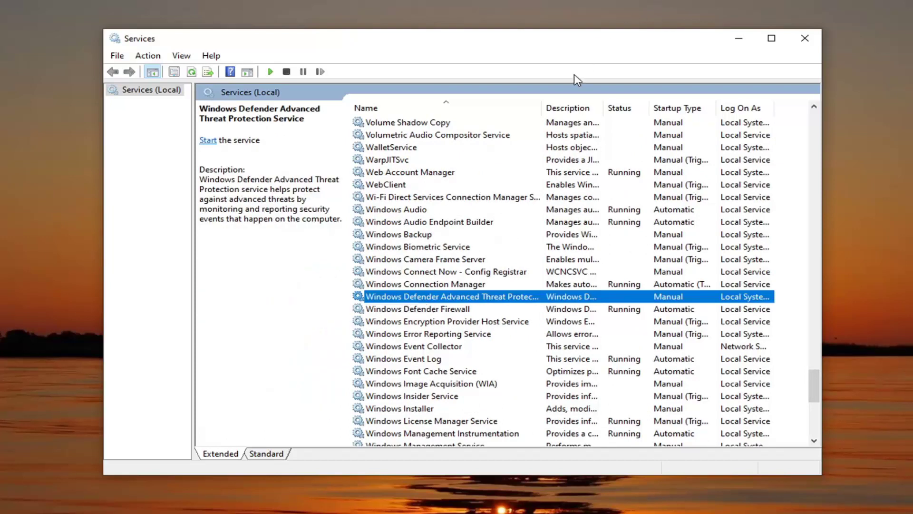
pyautogui.moveTo(542, 106); pyautogui.dragTo(621, 124)
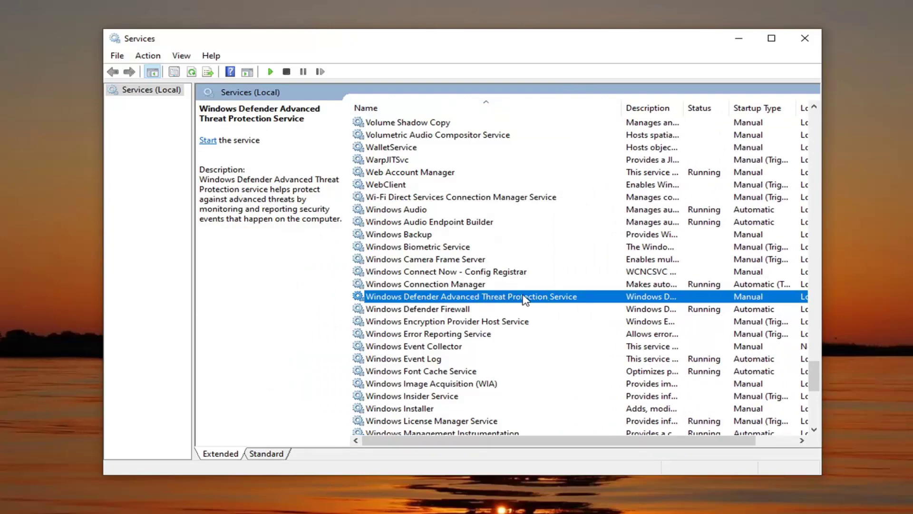
pyautogui.doubleClick(522, 298)
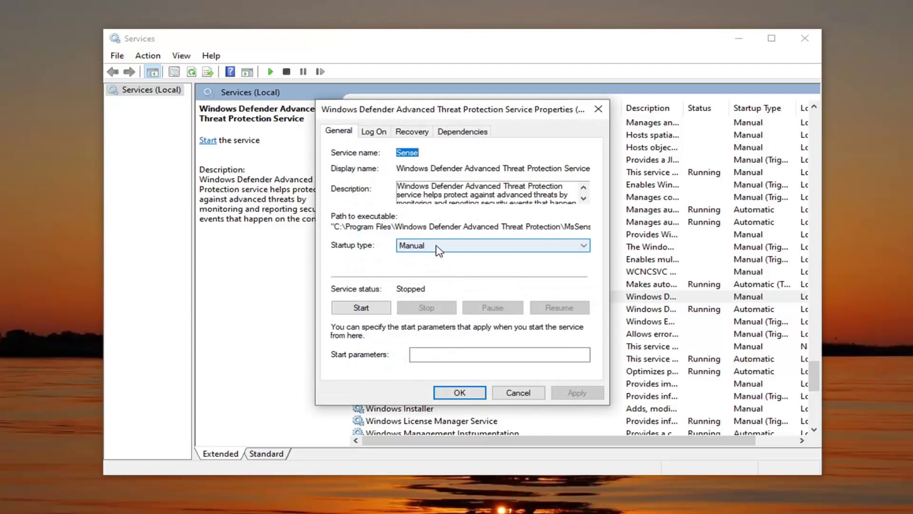
pyautogui.click(416, 245)
pyautogui.click(421, 266)
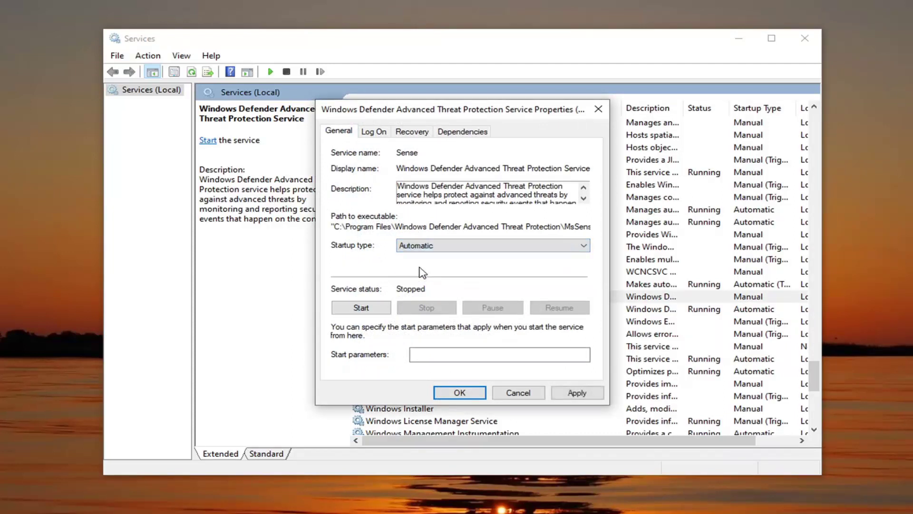
pyautogui.click(355, 308)
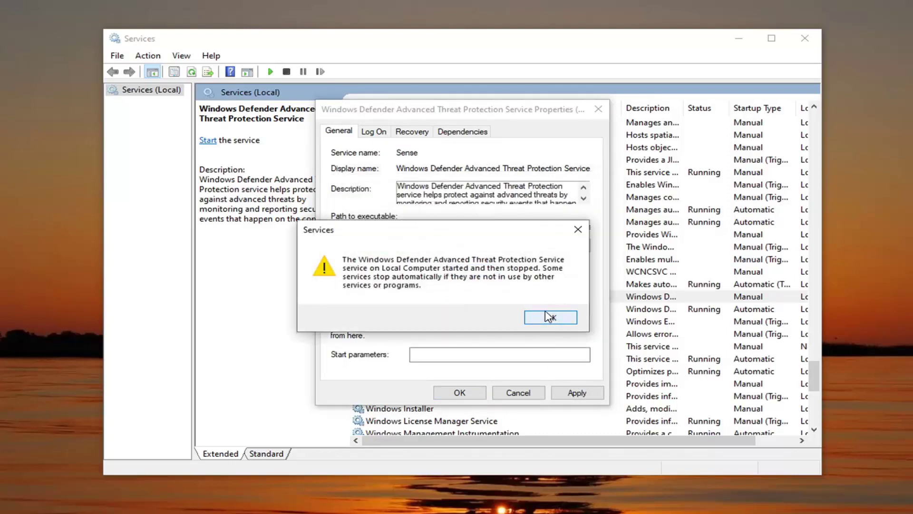
pyautogui.click(549, 317)
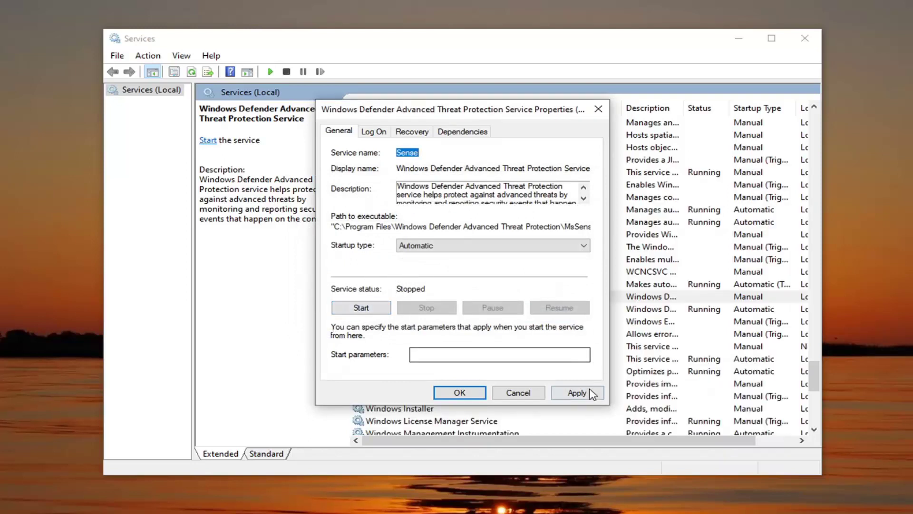
pyautogui.click(361, 308)
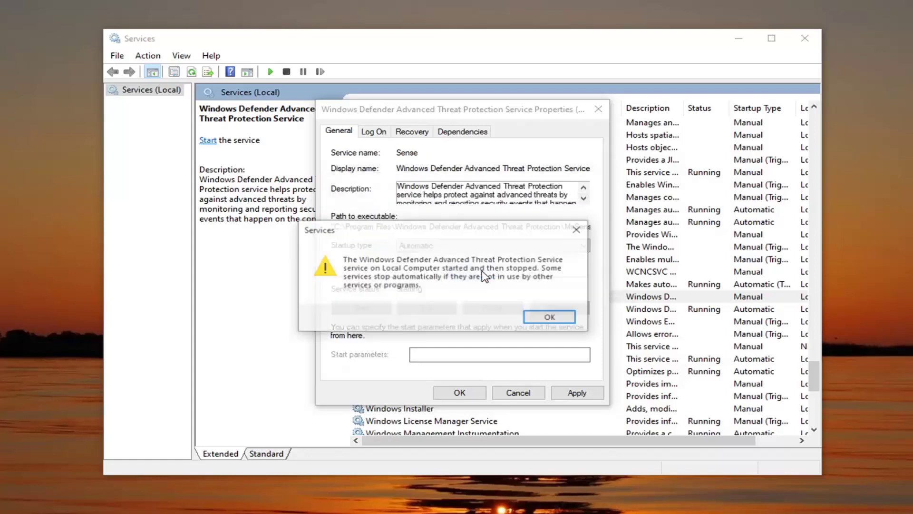
pyautogui.click(550, 316)
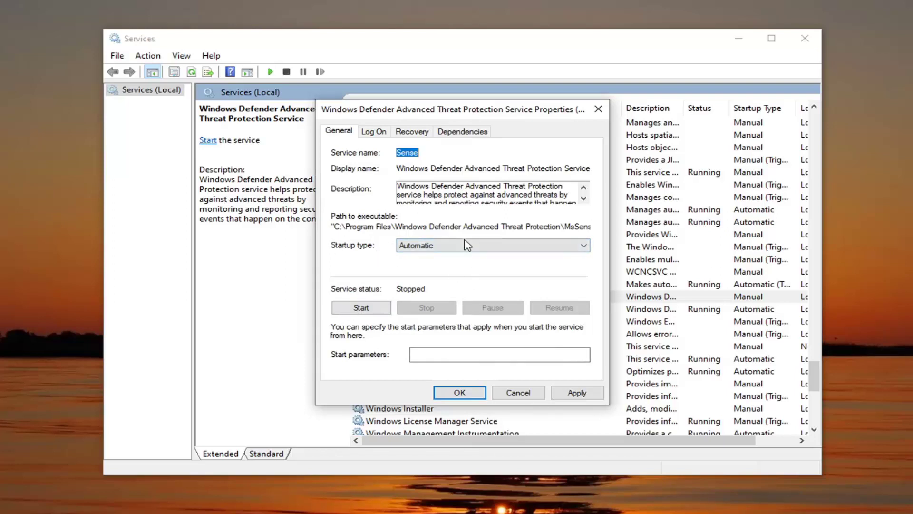
pyautogui.click(560, 394)
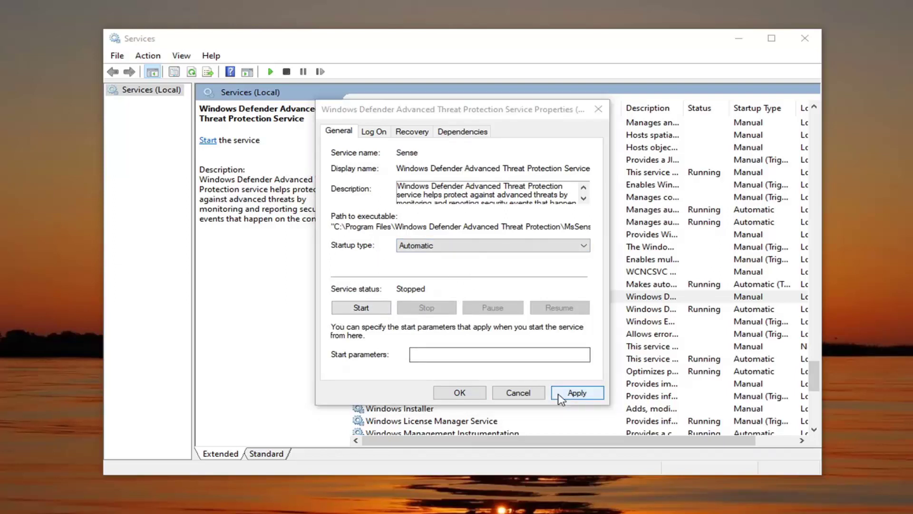
pyautogui.click(469, 310)
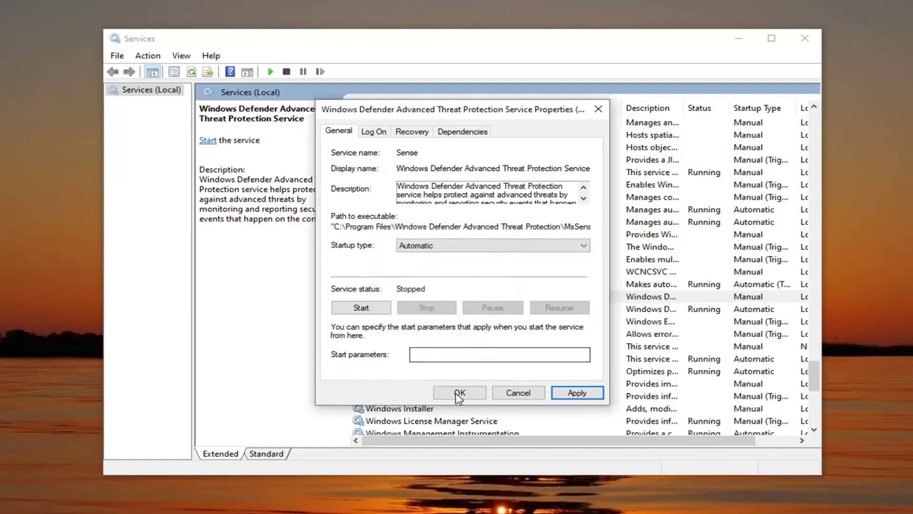
pyautogui.click(460, 393)
pyautogui.click(470, 311)
pyautogui.click(598, 109)
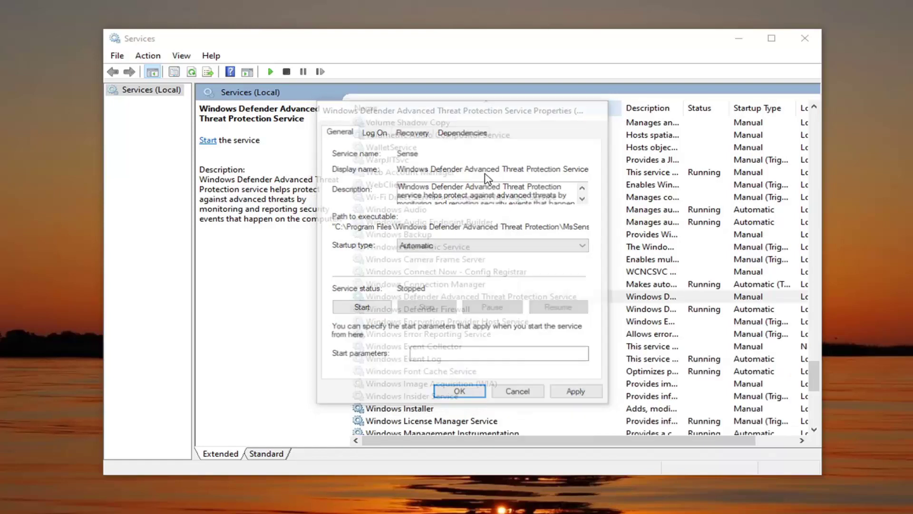
# Step: Close the Services window, returning to the desktop
pyautogui.scroll(7, 547, 200)
pyautogui.scroll(-7, 483, 346)
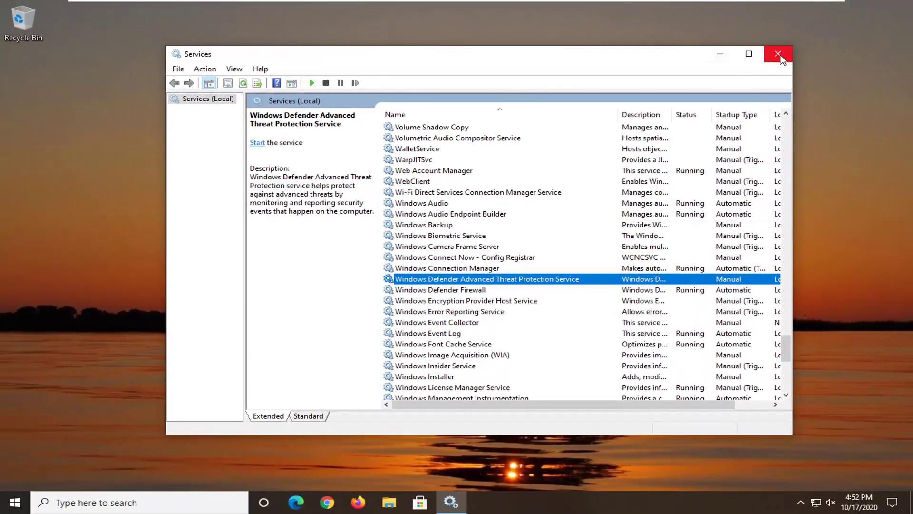
pyautogui.click(778, 54)
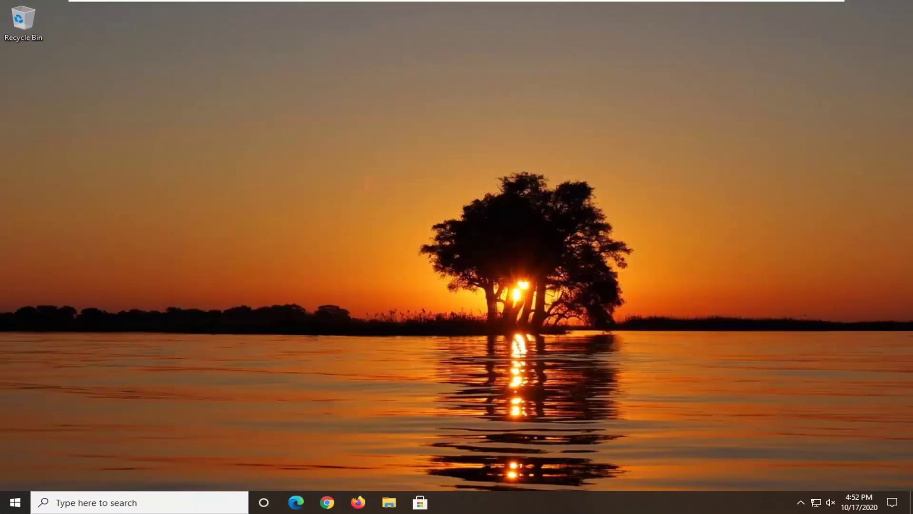